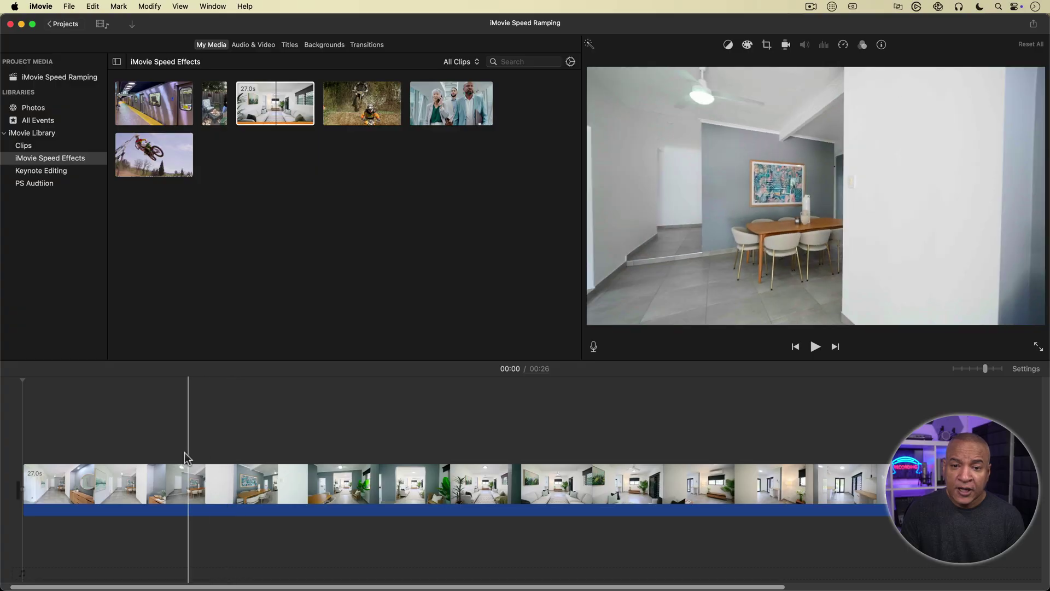
Play the walkthrough from the start and stop near the nine-second mark.
key("space")
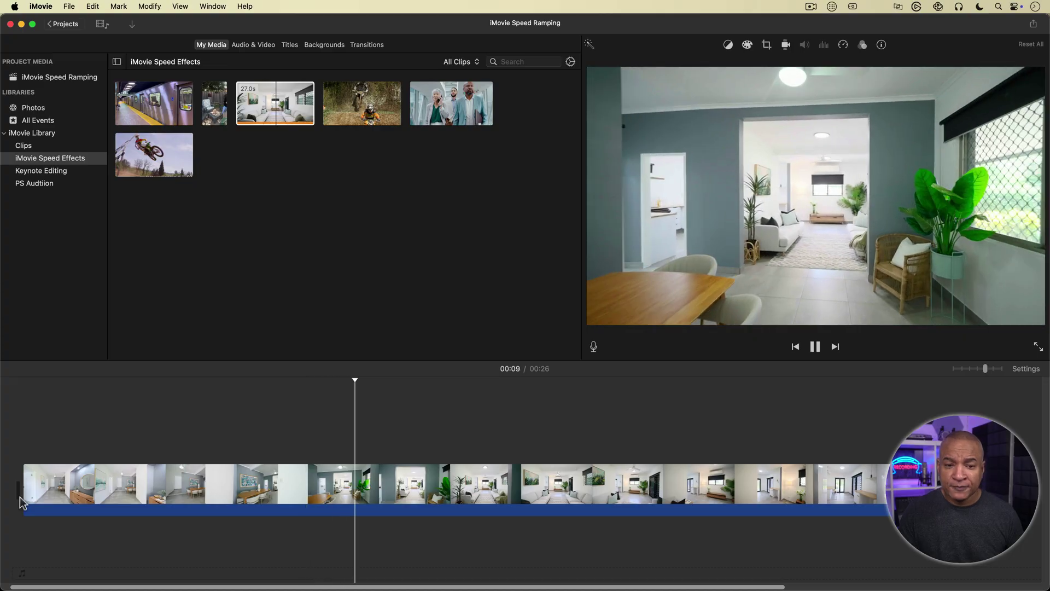
key("space")
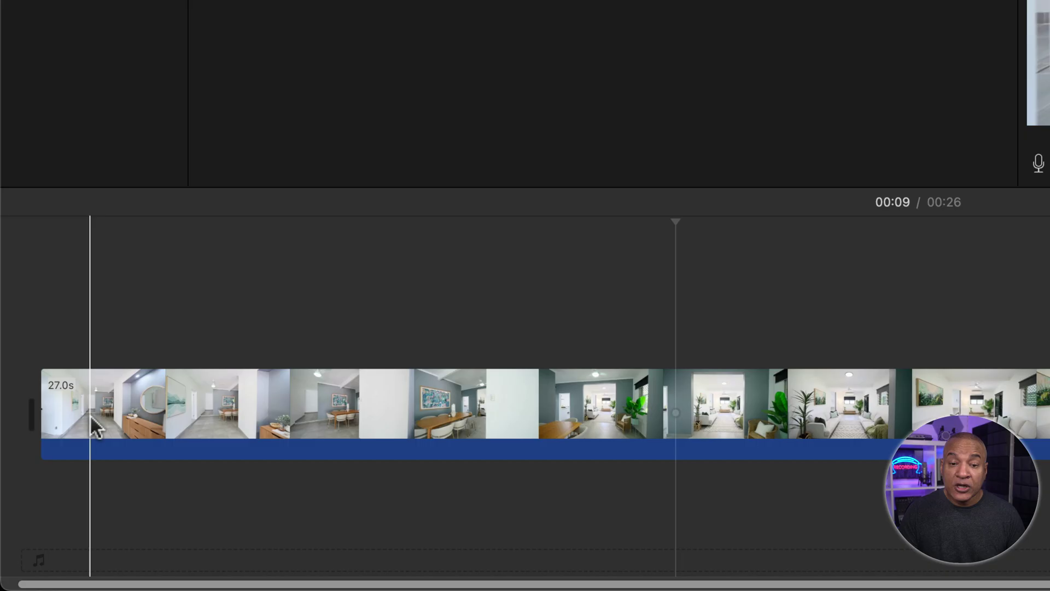
Mark a range about five seconds long at the beginning of the walkthrough clip.
key("r")
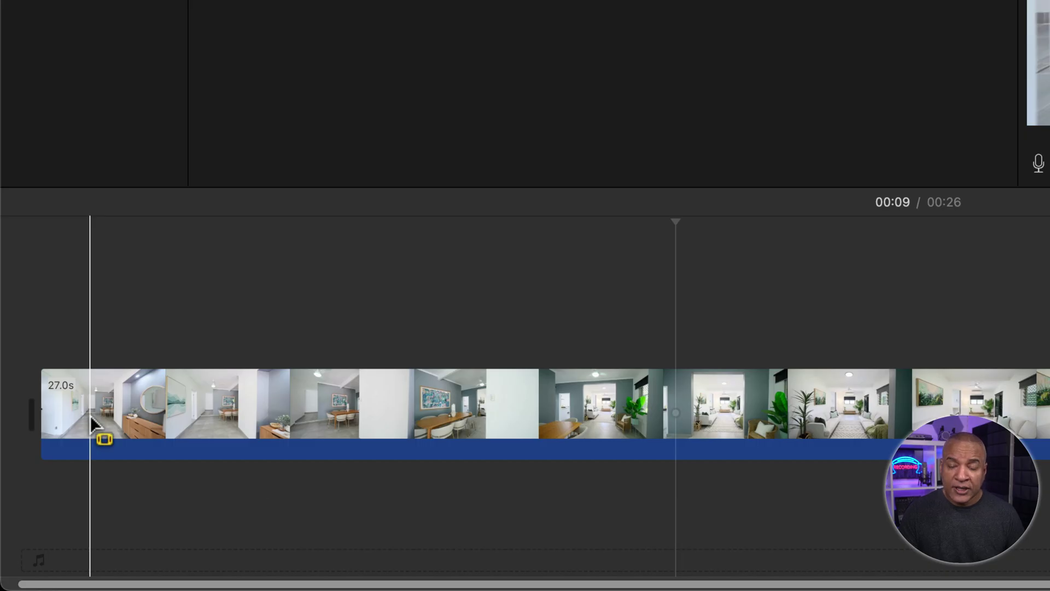
left_click_drag(93, 424, 410, 429)
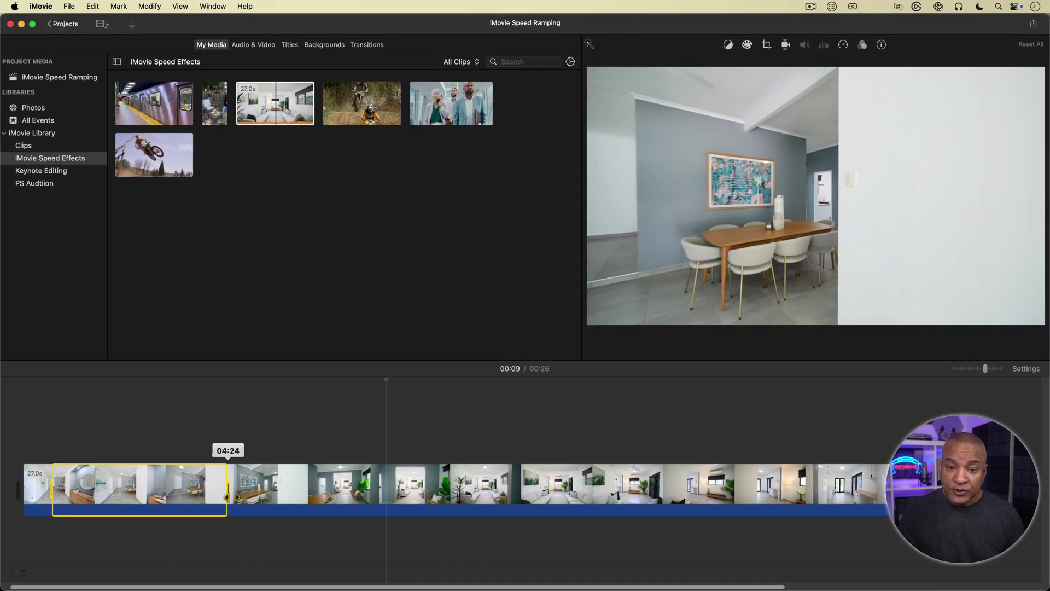
left_click_drag(227, 496, 245, 497)
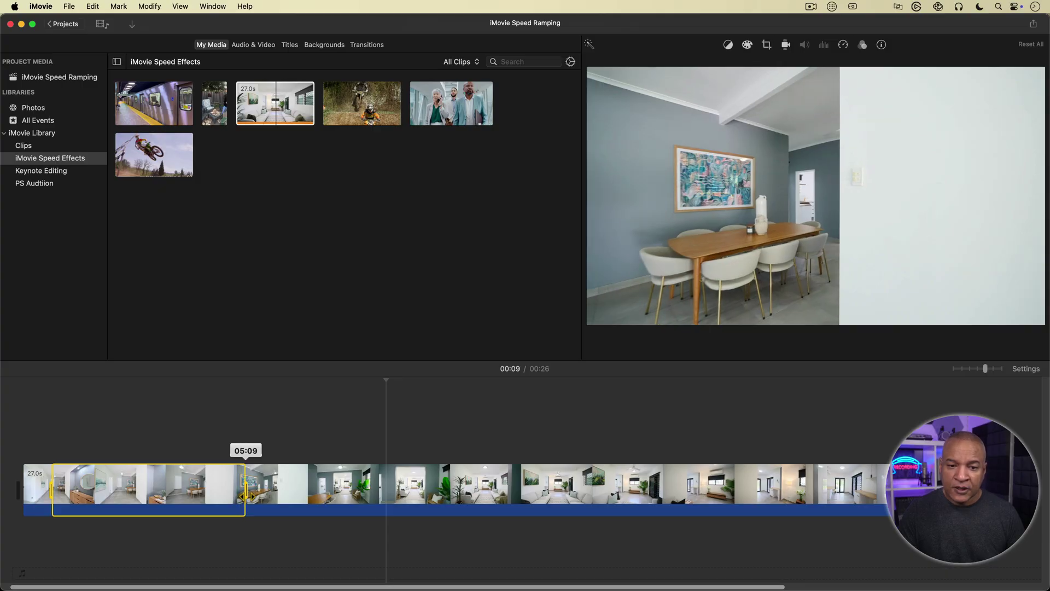
left_click_drag(245, 497, 246, 497)
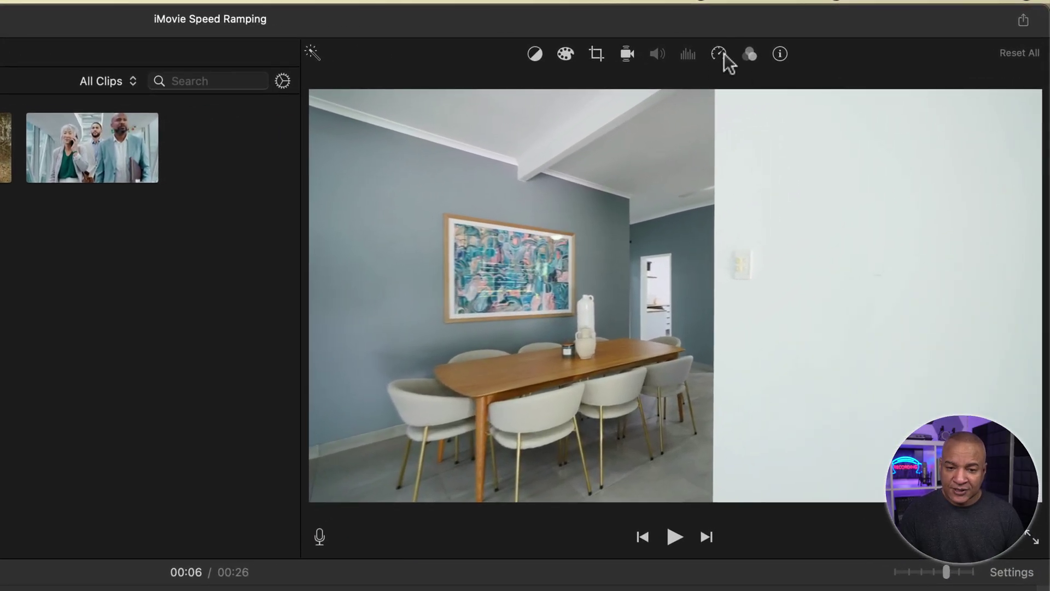
Set the marked range to Fast (2x) with Smooth, shortening the clip to 24.3 seconds.
left_click(720, 53)
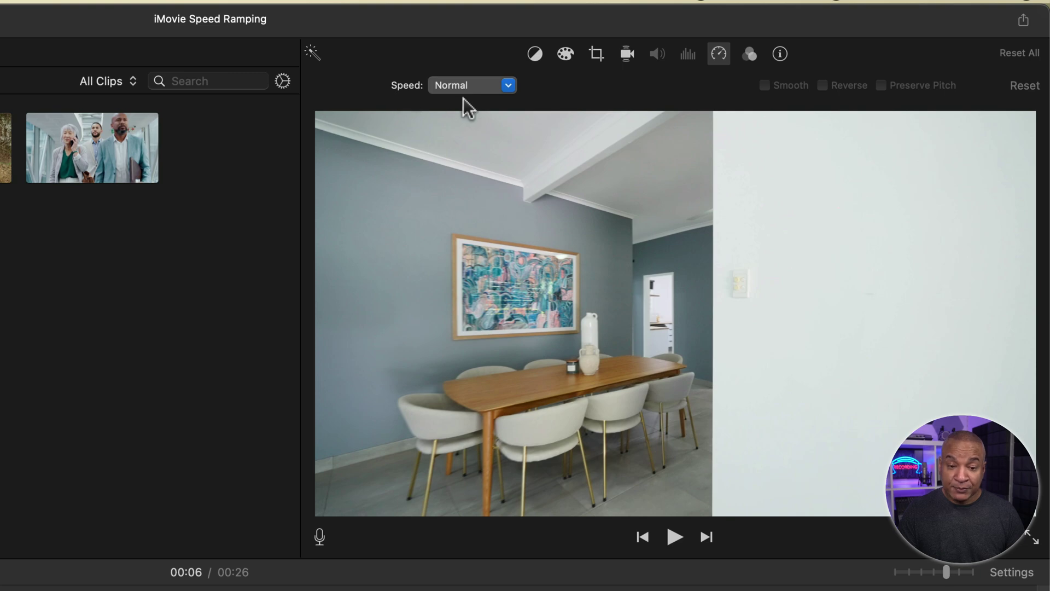
left_click(507, 82)
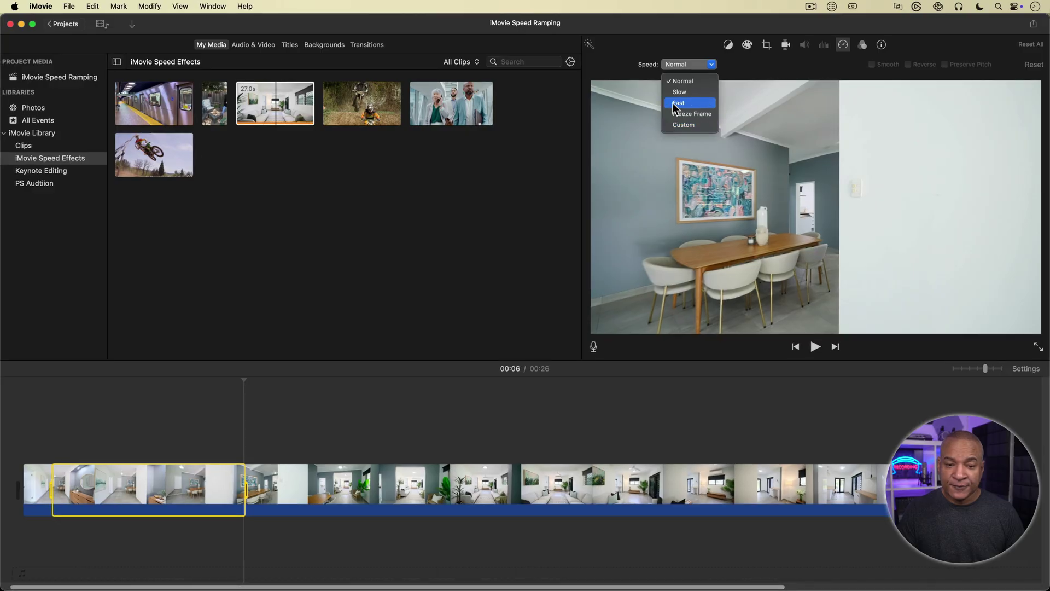
left_click(629, 112)
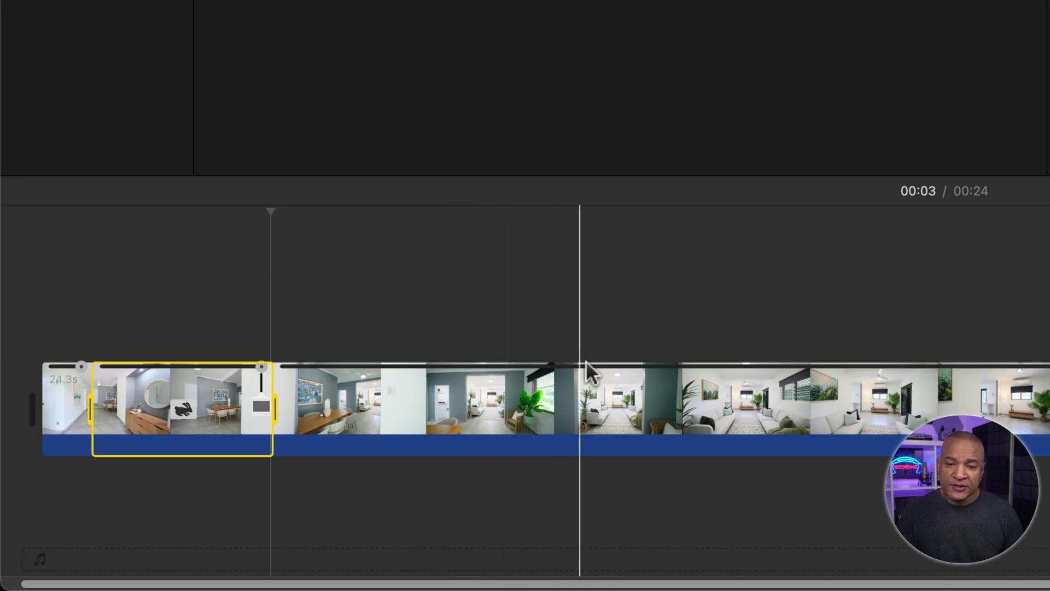
right_click(526, 381)
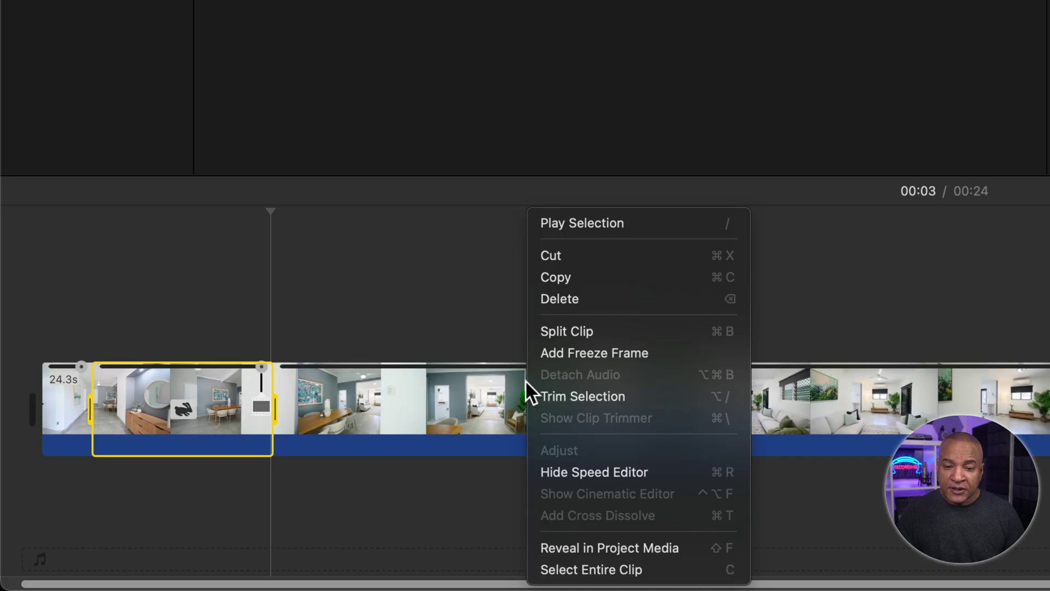
left_click(641, 472)
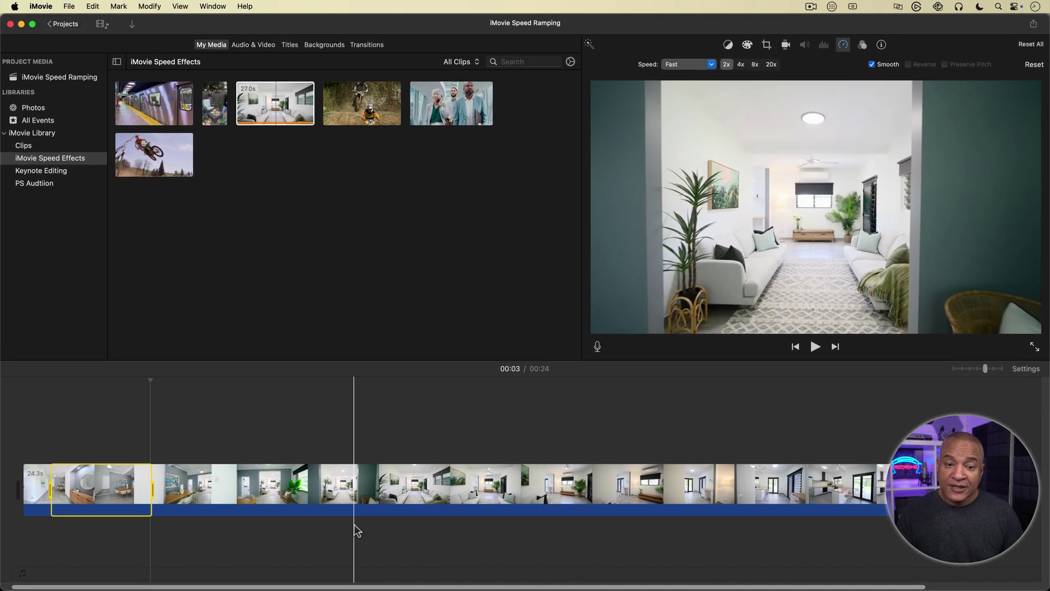
key("cmd+r")
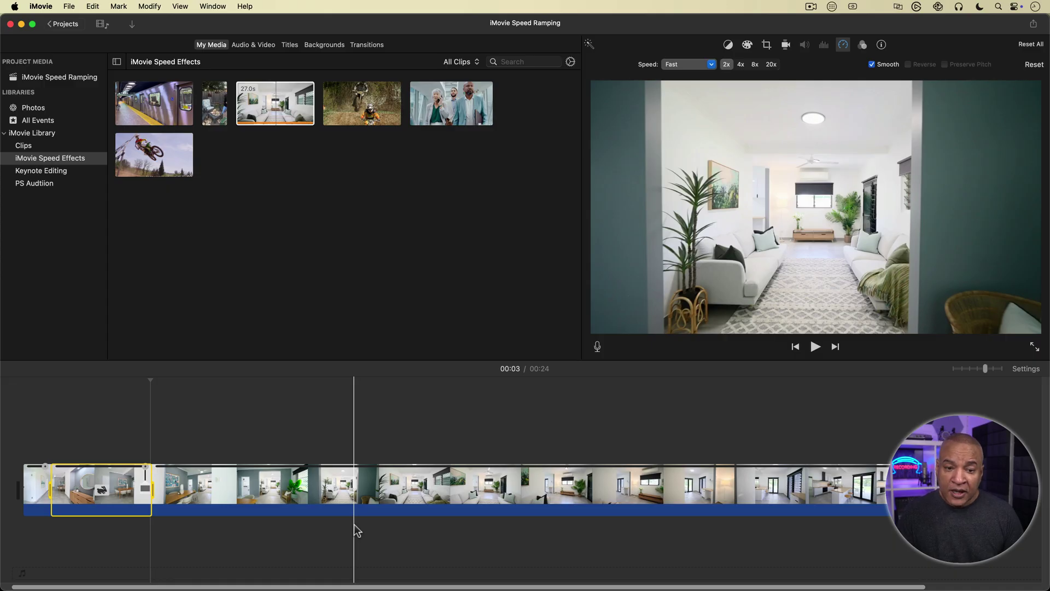
Replay the opening twice, stopping around 00:08 to judge the 2x speed ramp.
key("backslash")
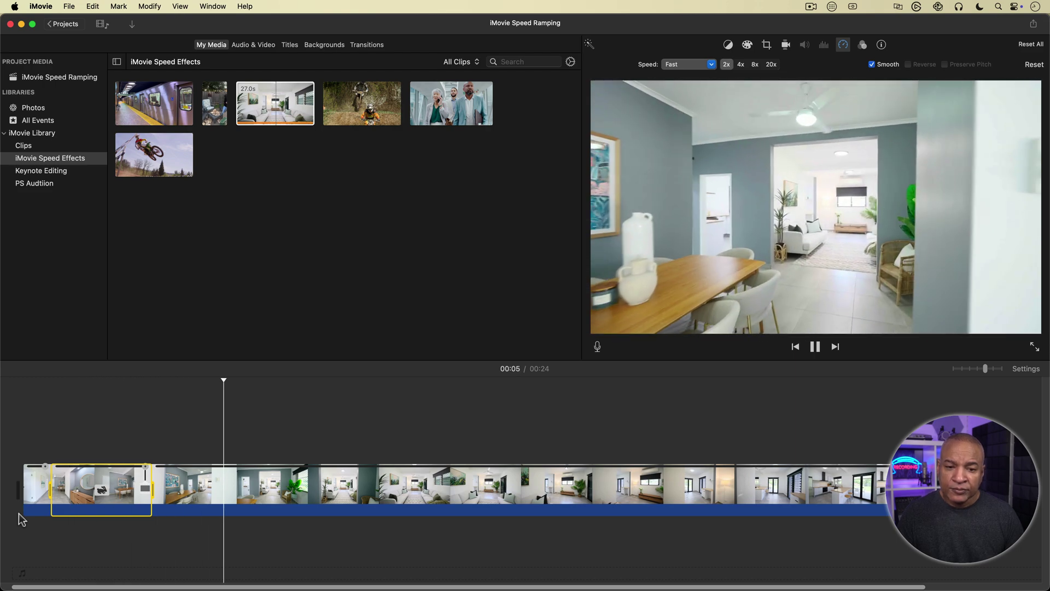
key("space")
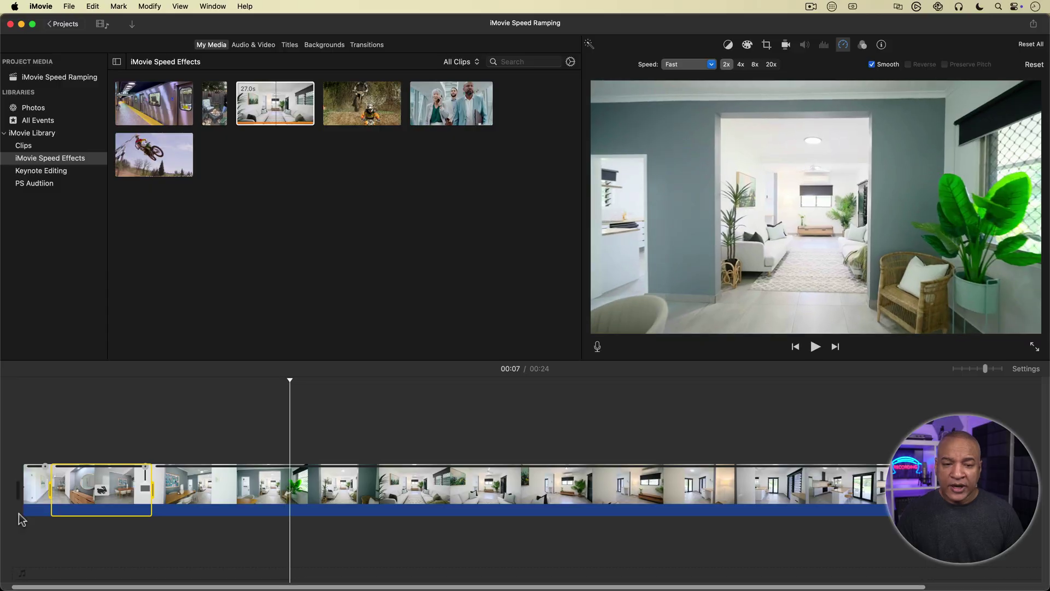
key("Home")
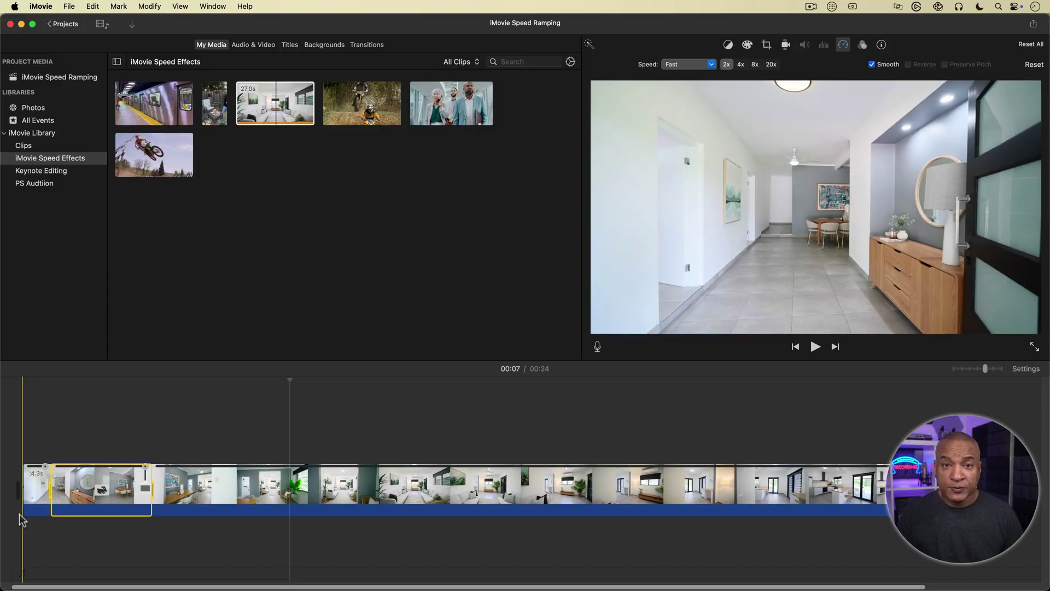
key("space")
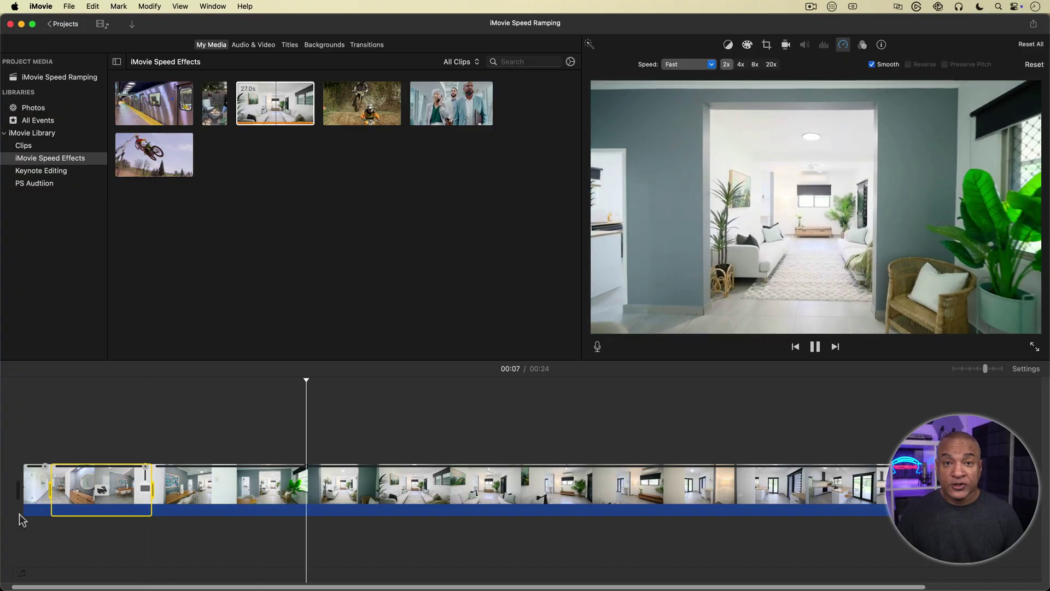
key("space")
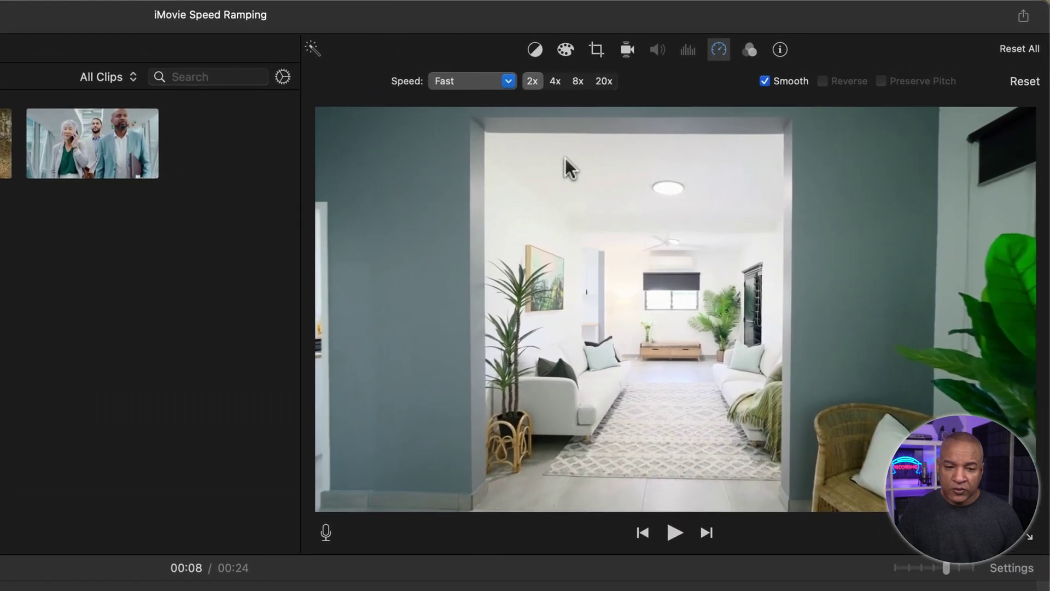
Give the marked range a custom 1000% speed and enlarge the timeline thumbnails.
left_click(506, 83)
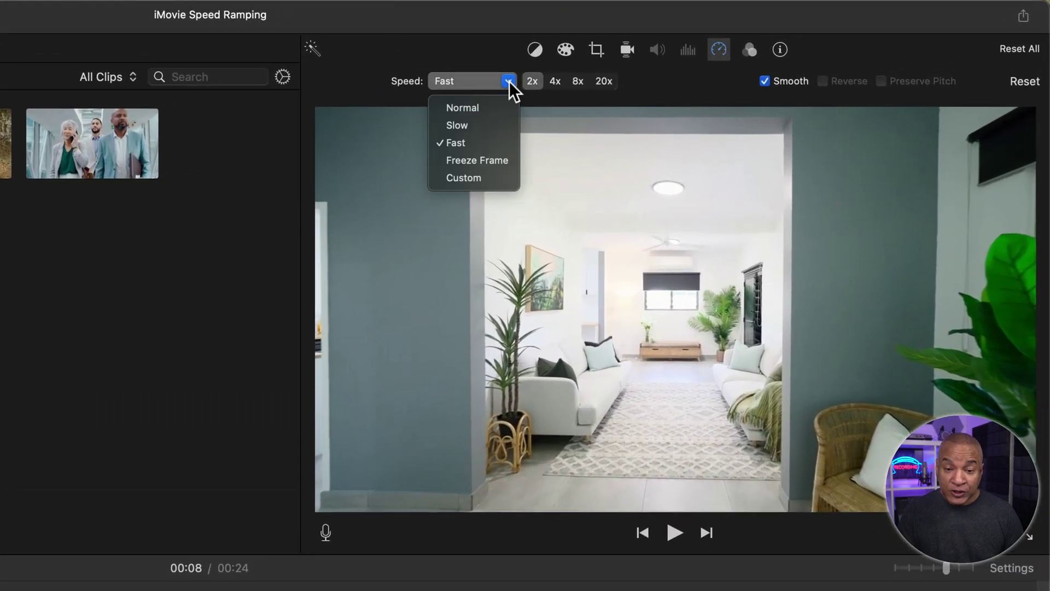
left_click(458, 178)
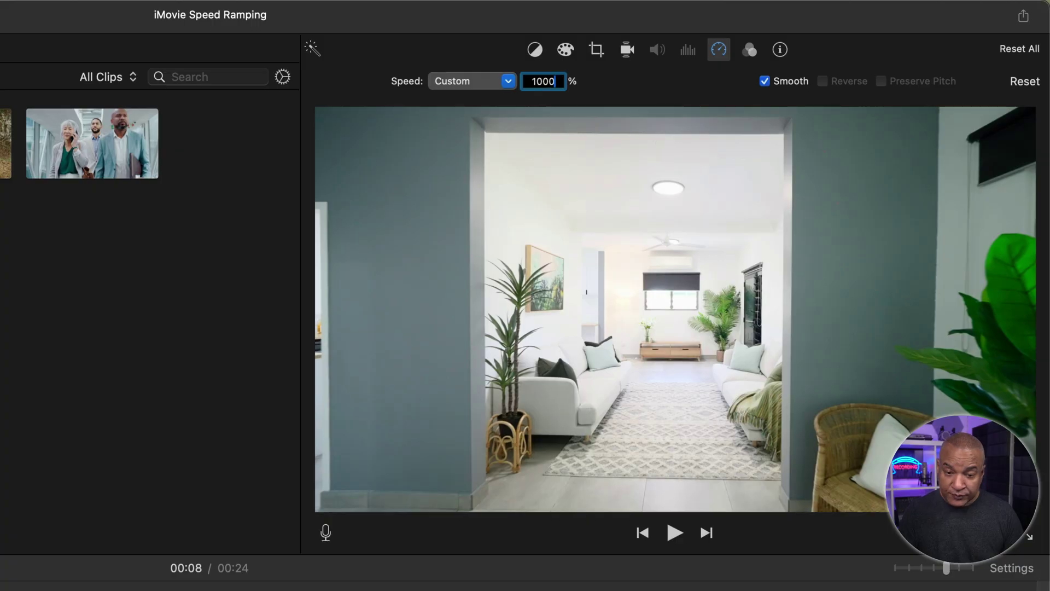
type("1000")
key("Return")
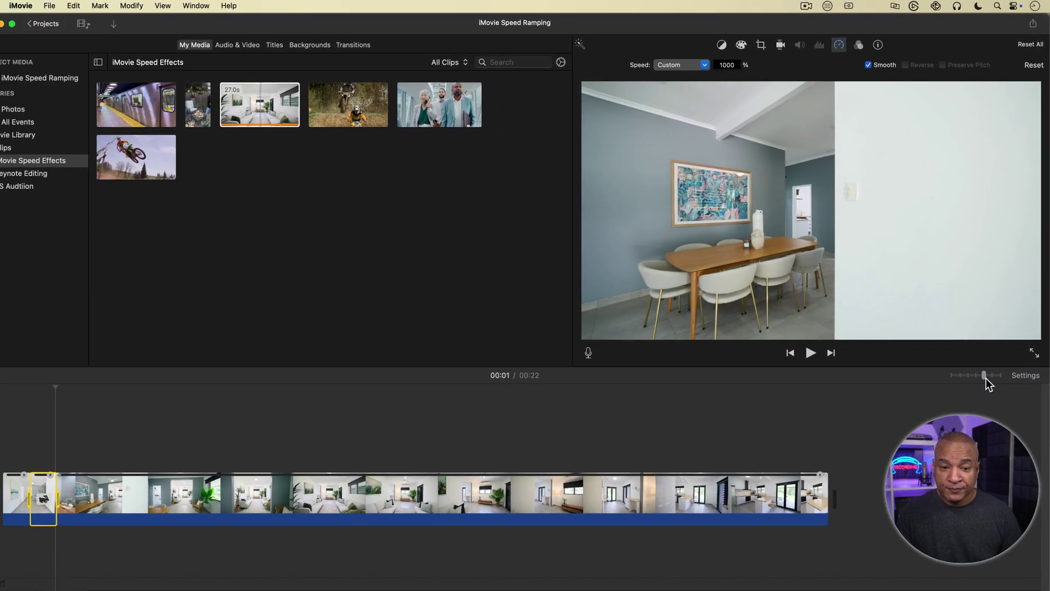
left_click(991, 375)
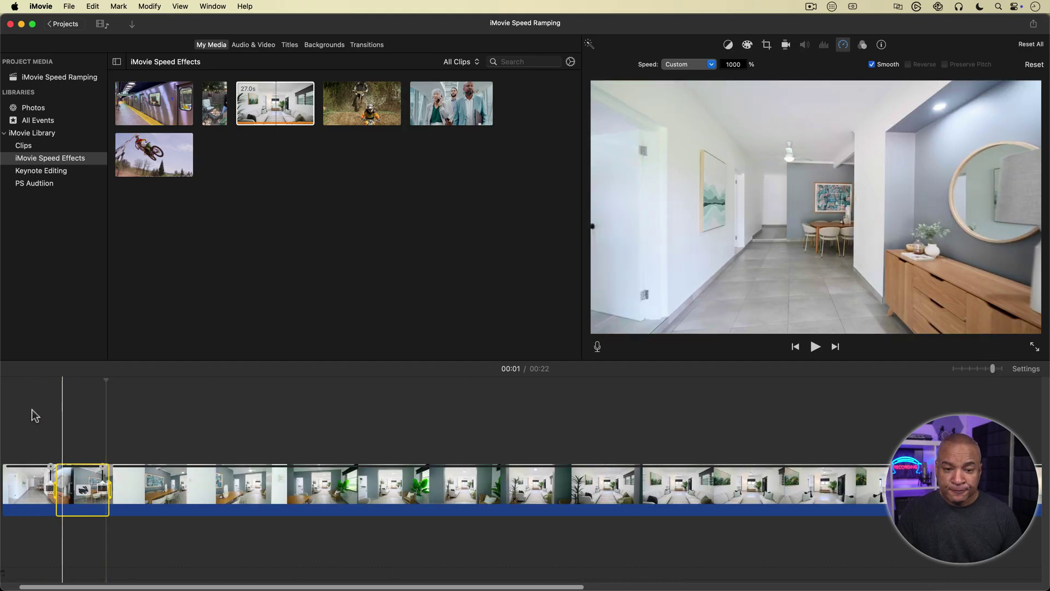
Preview, then lengthen the first 1000% section a little further into the footage.
key("space")
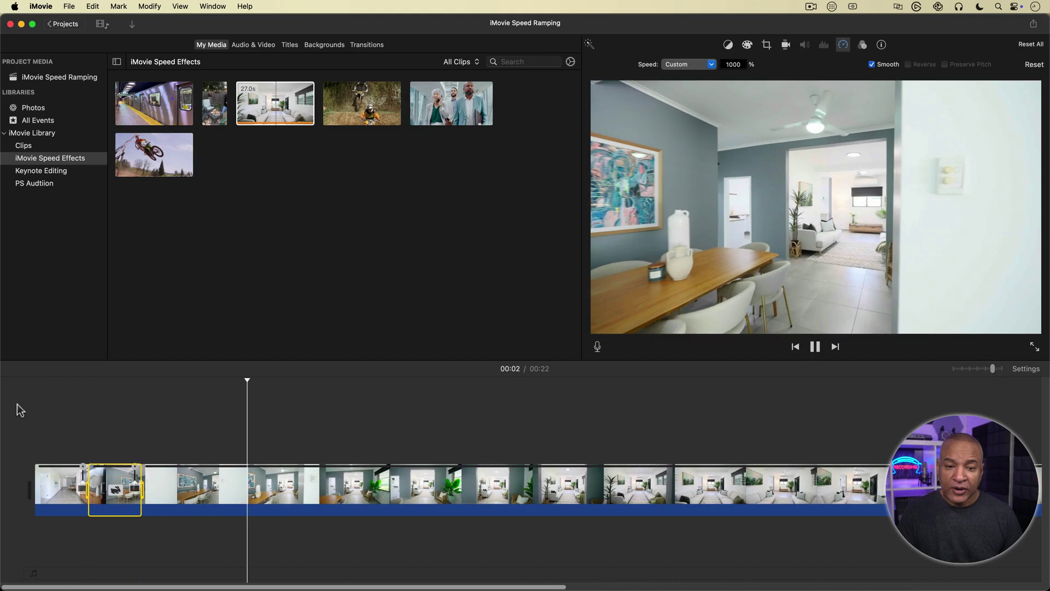
key("space")
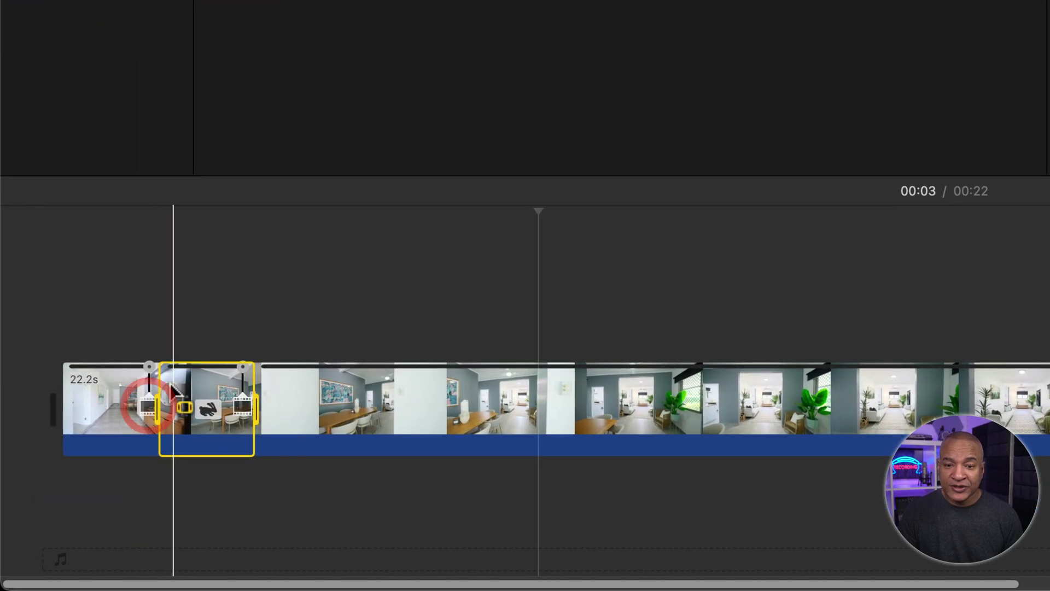
left_click(131, 423)
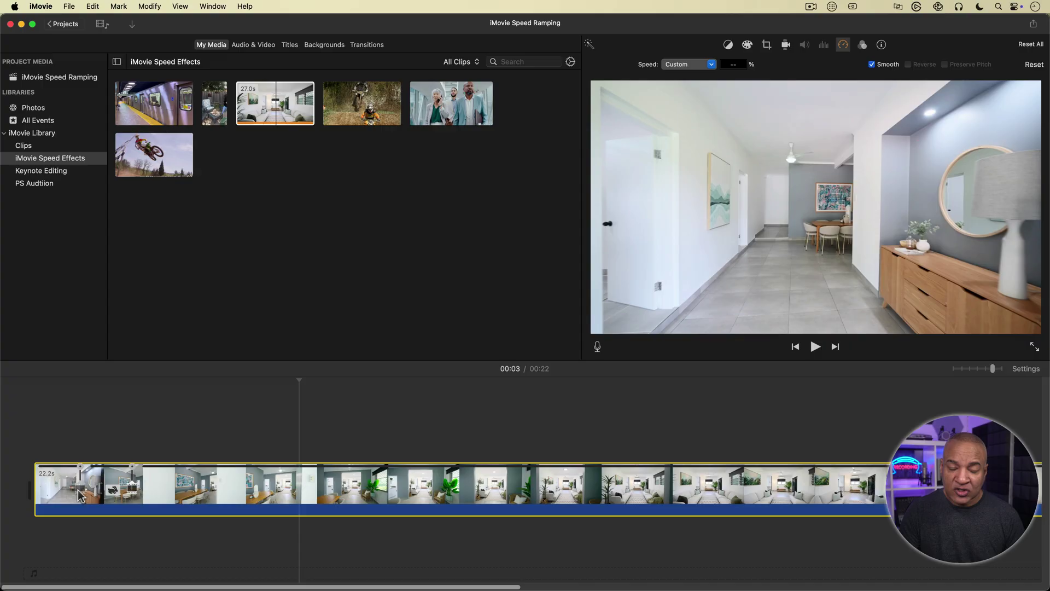
left_click_drag(133, 495, 167, 495)
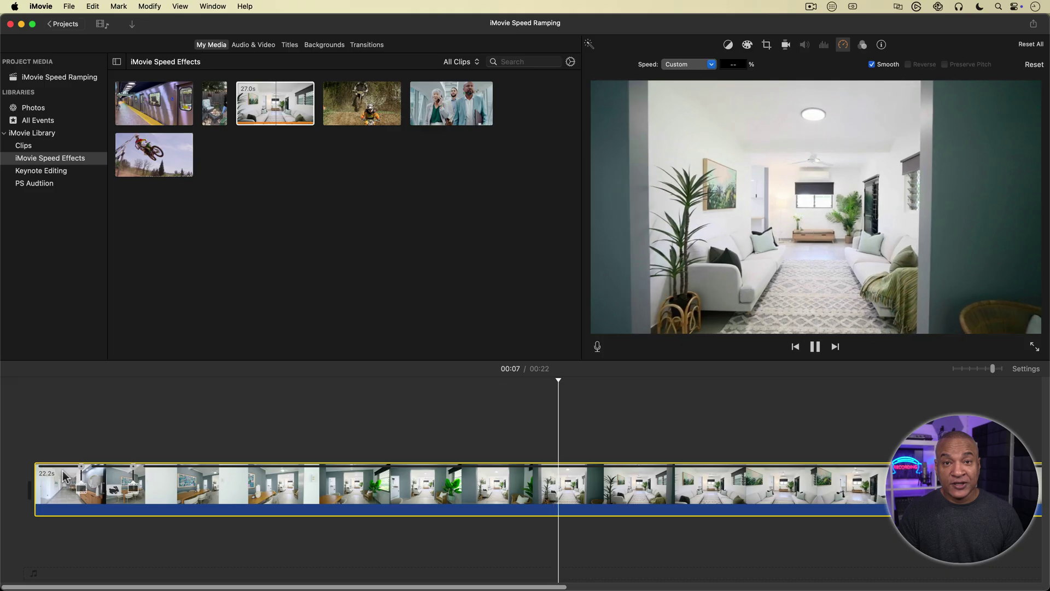
Stop playback and zoom the timeline out to show the whole 22.2-second clip.
key("space")
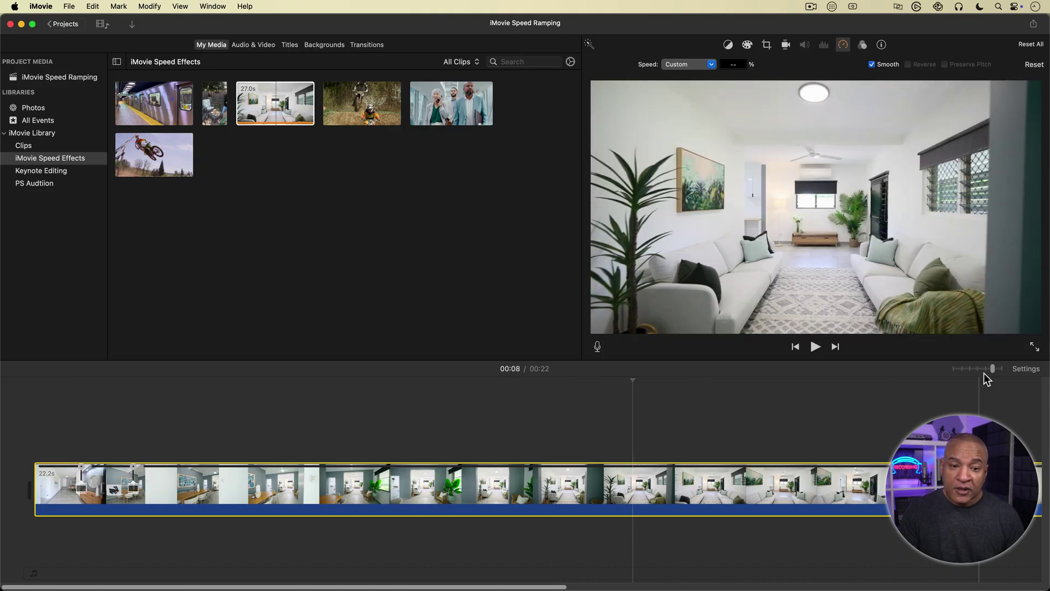
left_click(986, 369)
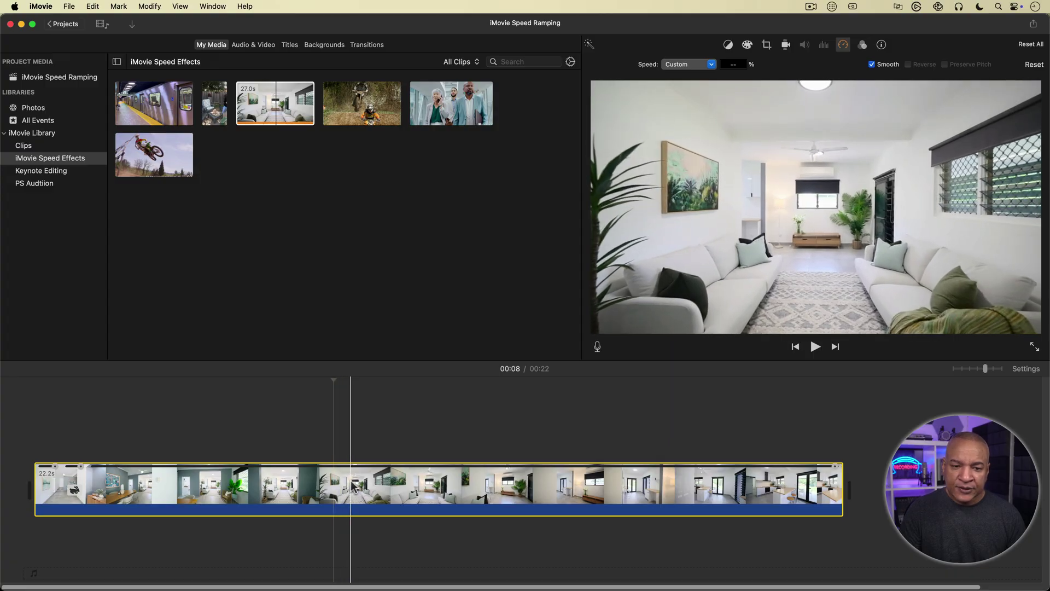
Mark the living-room-to-kitchen stretch, about 8 to 18 seconds, as a range.
key("r")
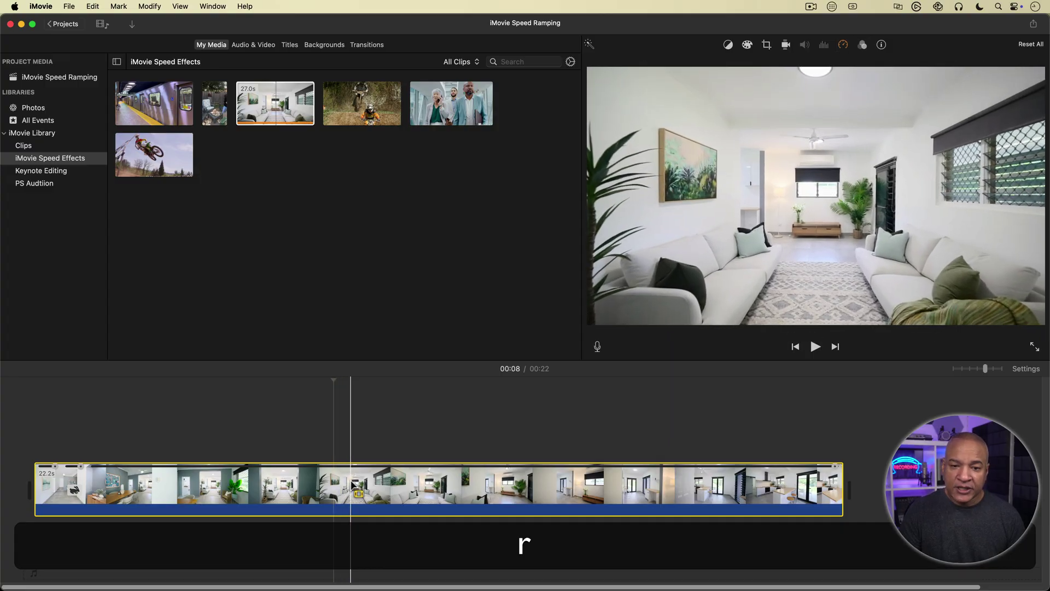
left_click_drag(351, 485, 720, 496)
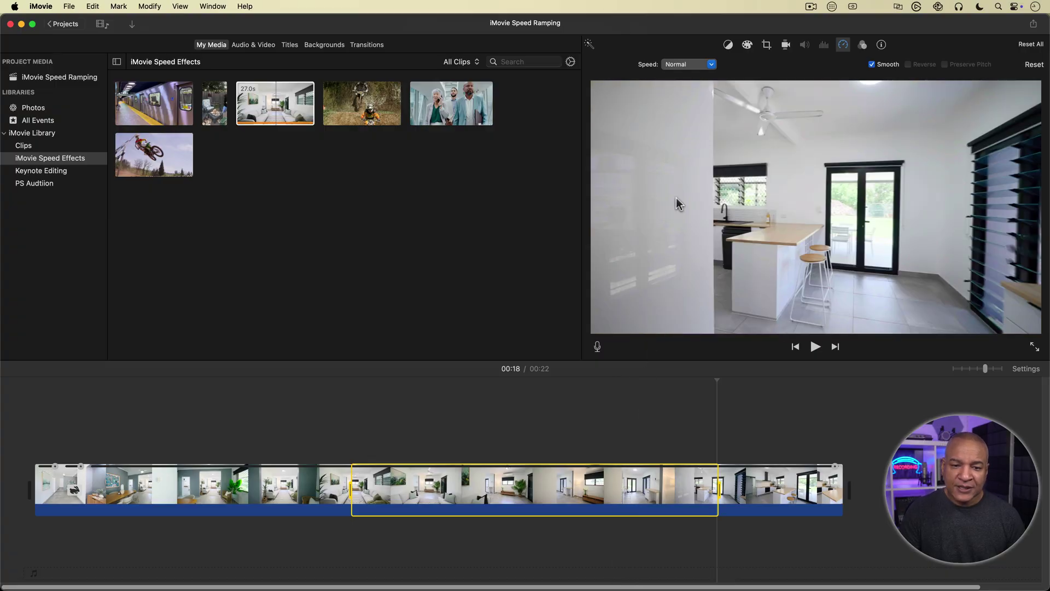
Set the living-room-to-kitchen range to a custom 1000% speed, cutting the project to 13 seconds.
left_click(712, 65)
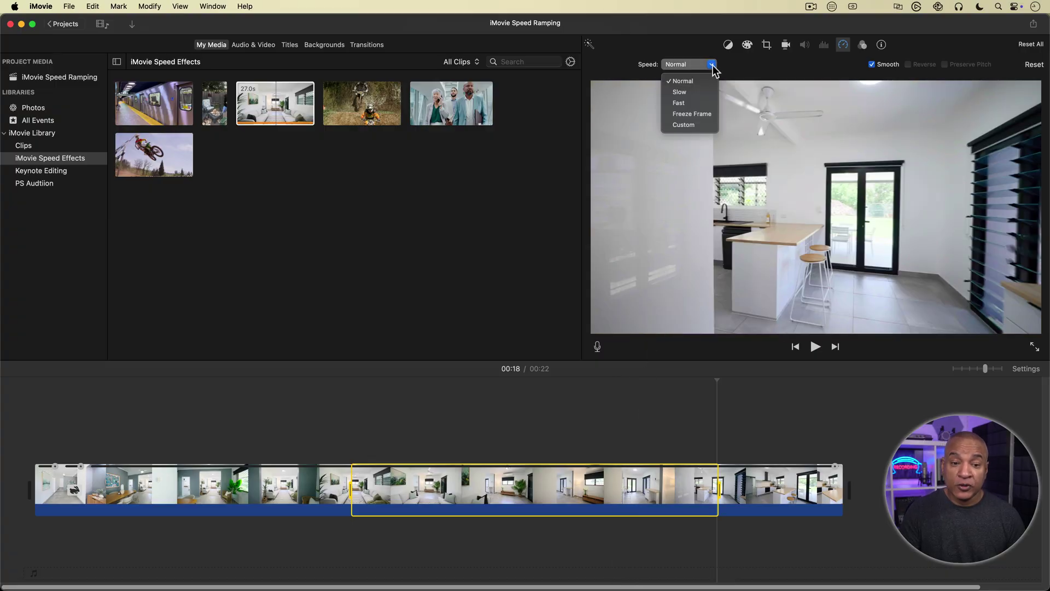
left_click(692, 126)
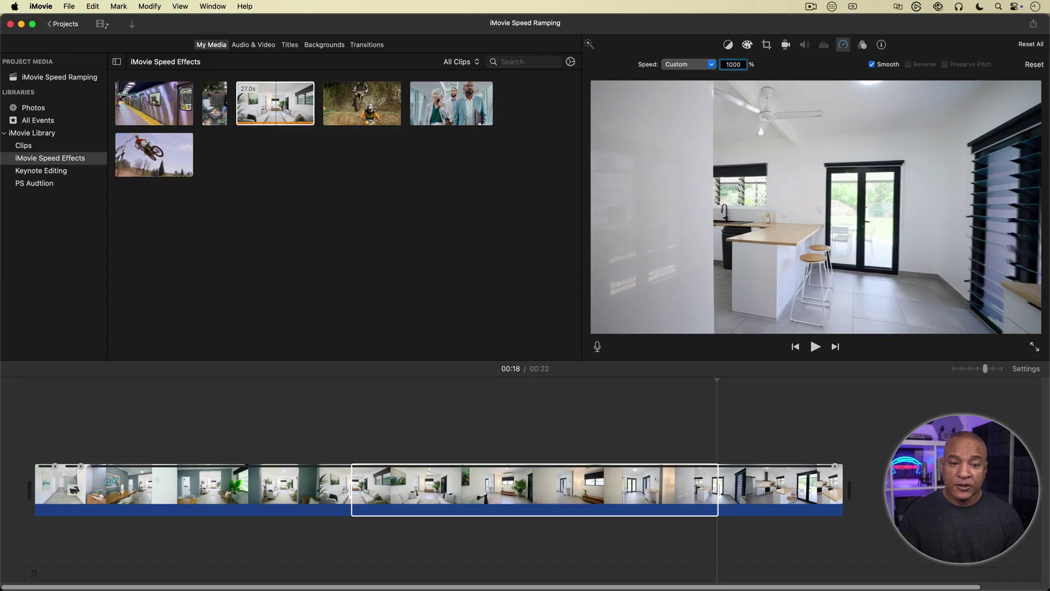
key("Return")
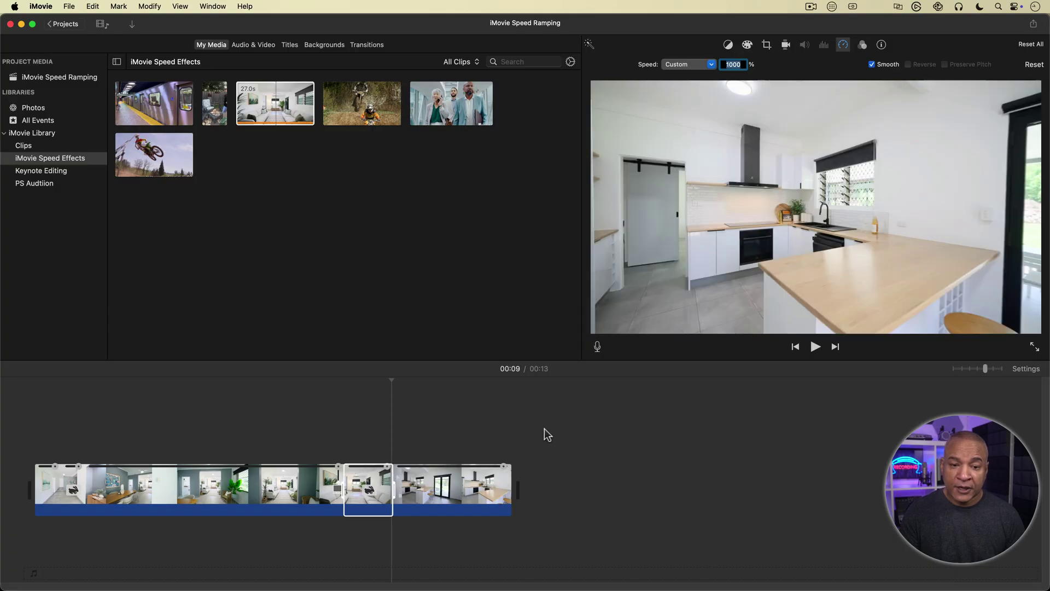
left_click(281, 452)
key("space")
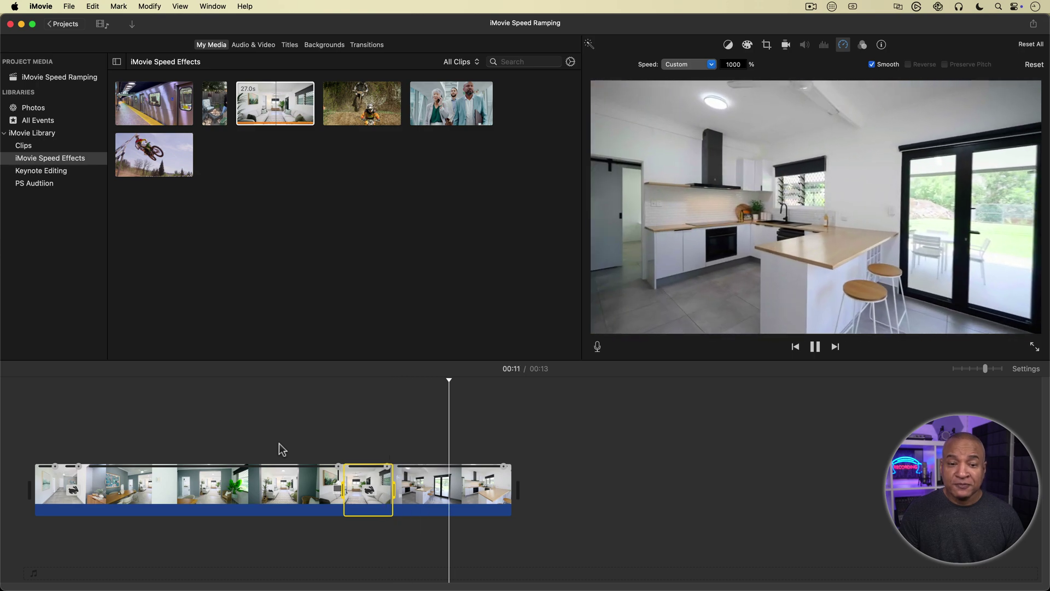
key("space")
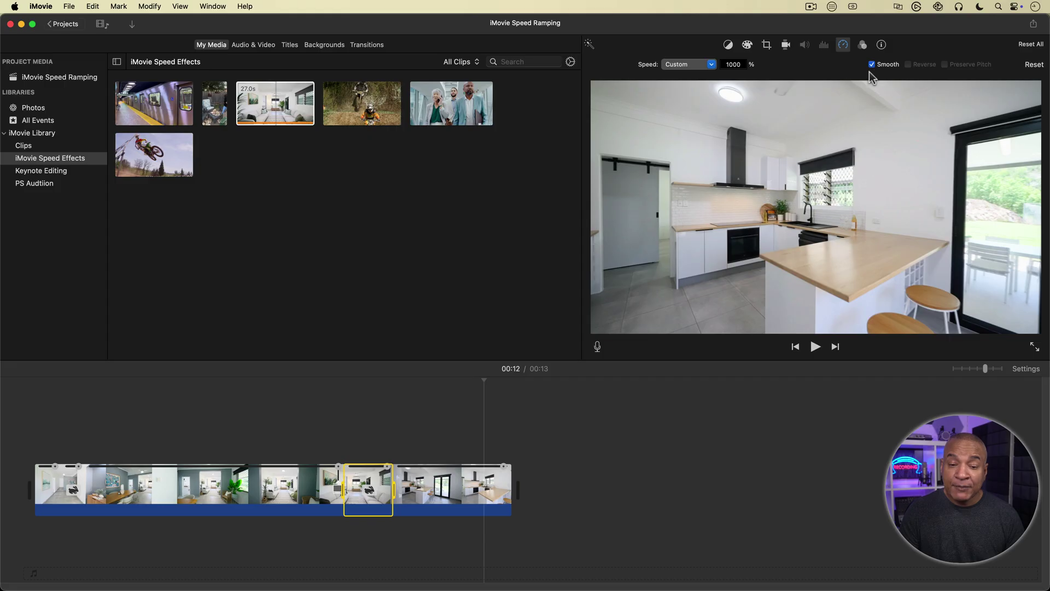
left_click(315, 435)
key("space")
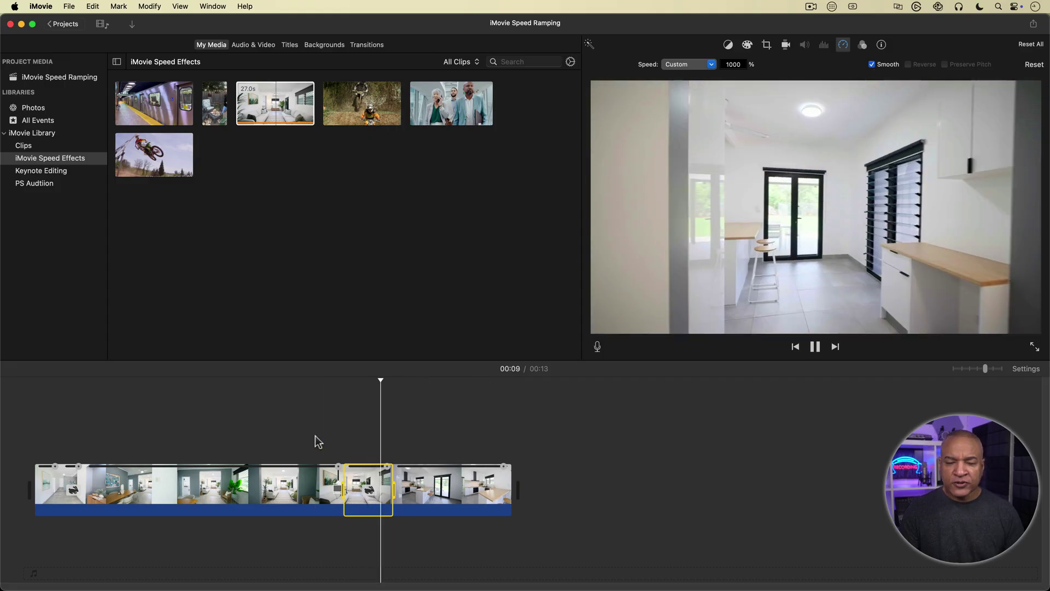
key("space")
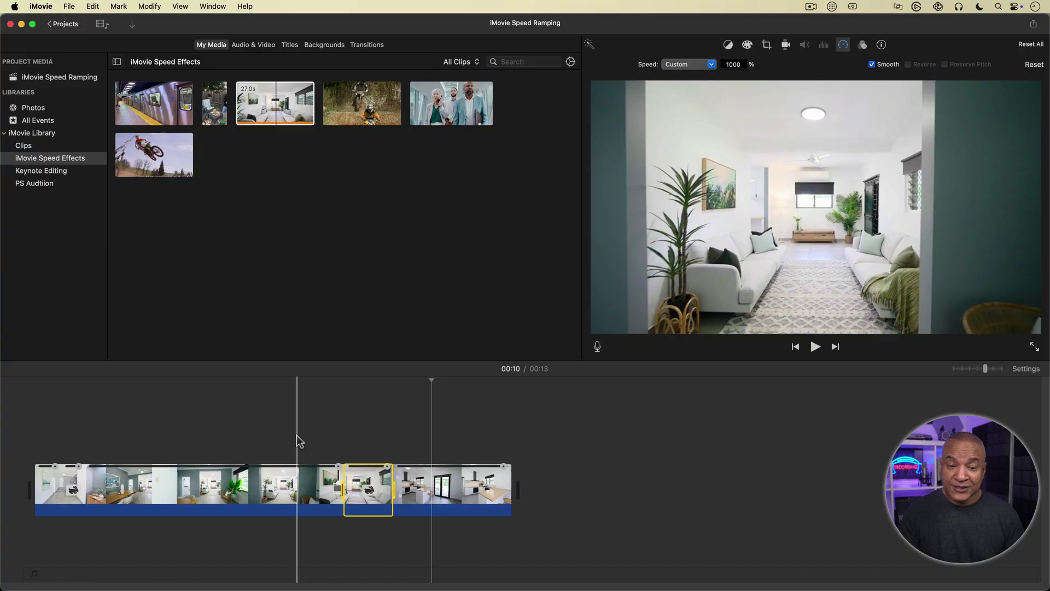
key("space")
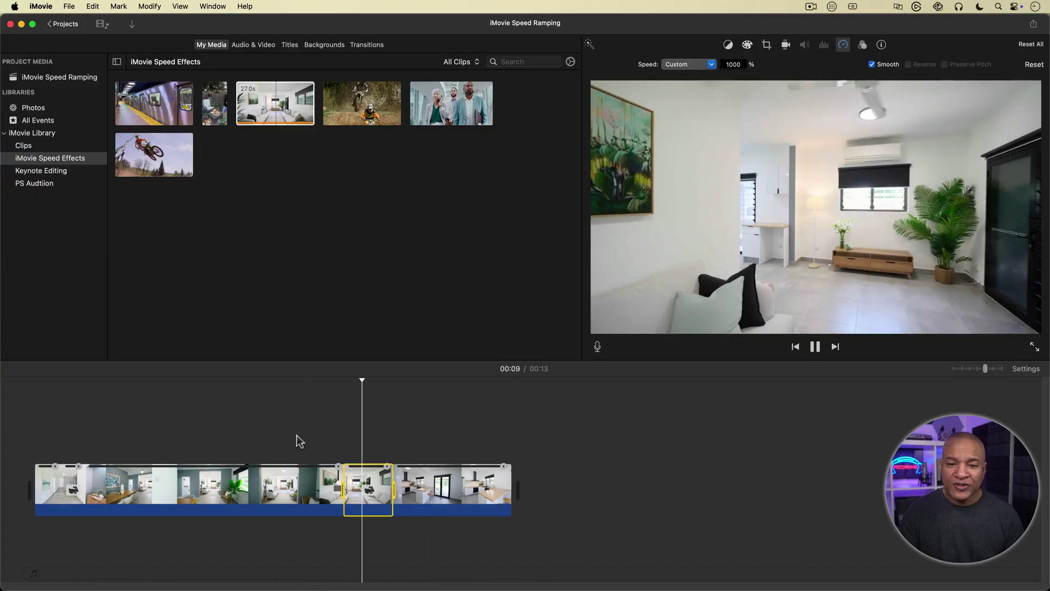
key("space")
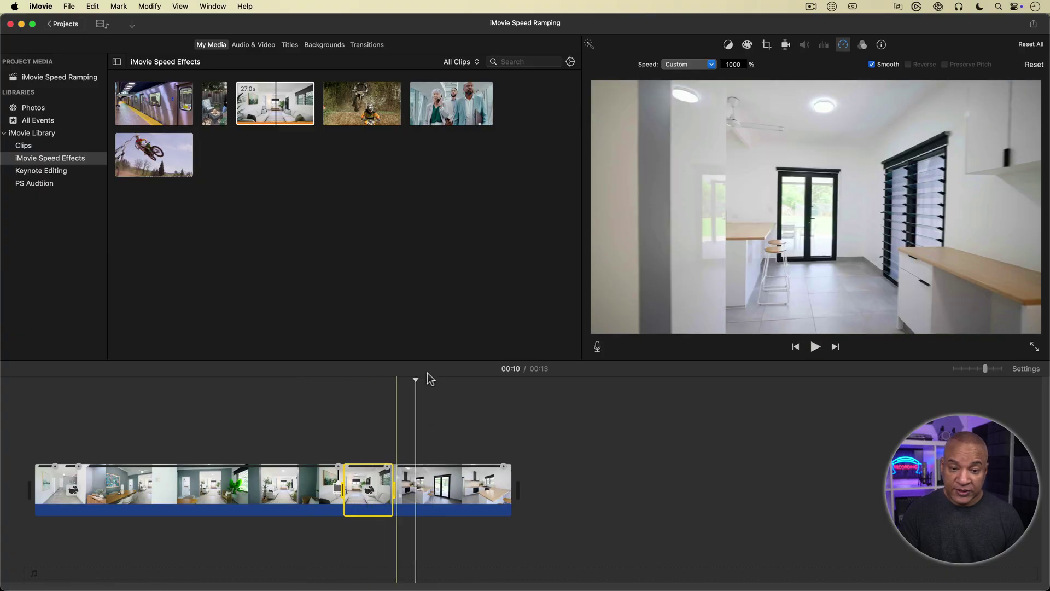
Turn off Smooth on the second fast section and play it from just before it.
left_click(872, 65)
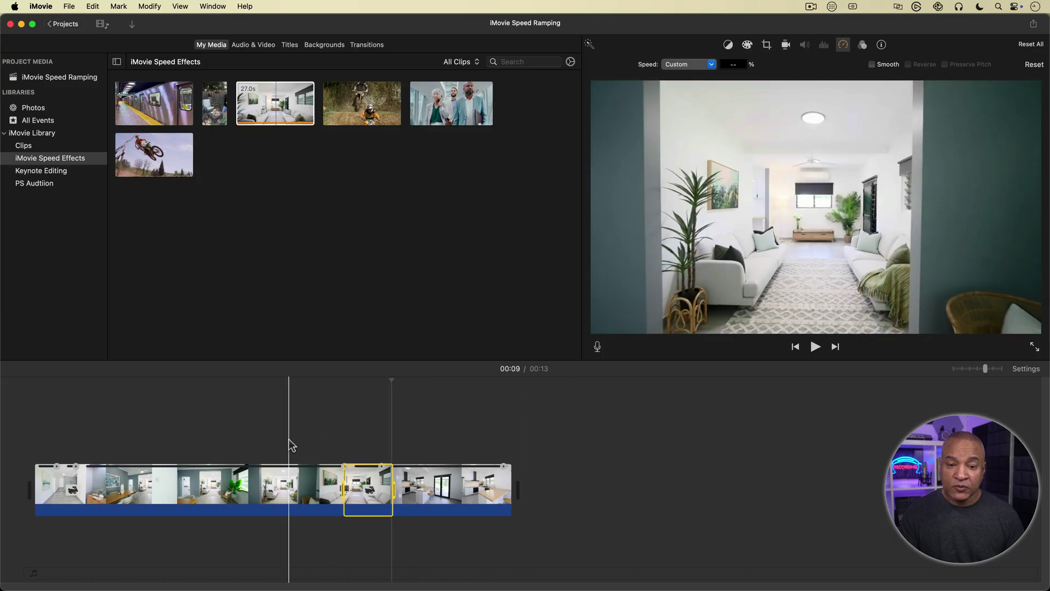
key("space")
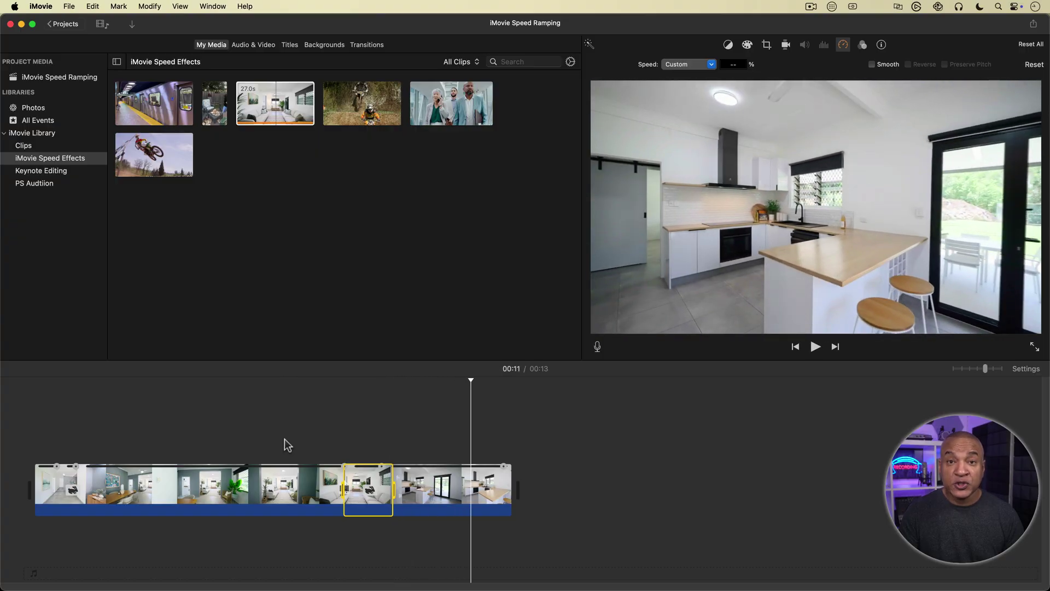
key("slash")
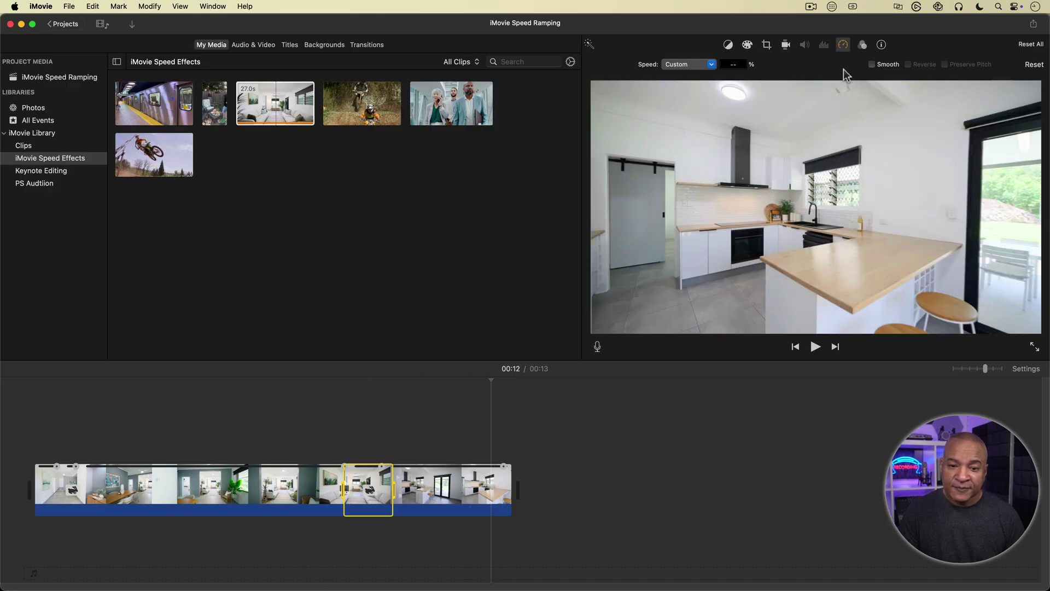
Re-enable Smooth for the second 1000% speed section of the walkthrough clip.
left_click(871, 64)
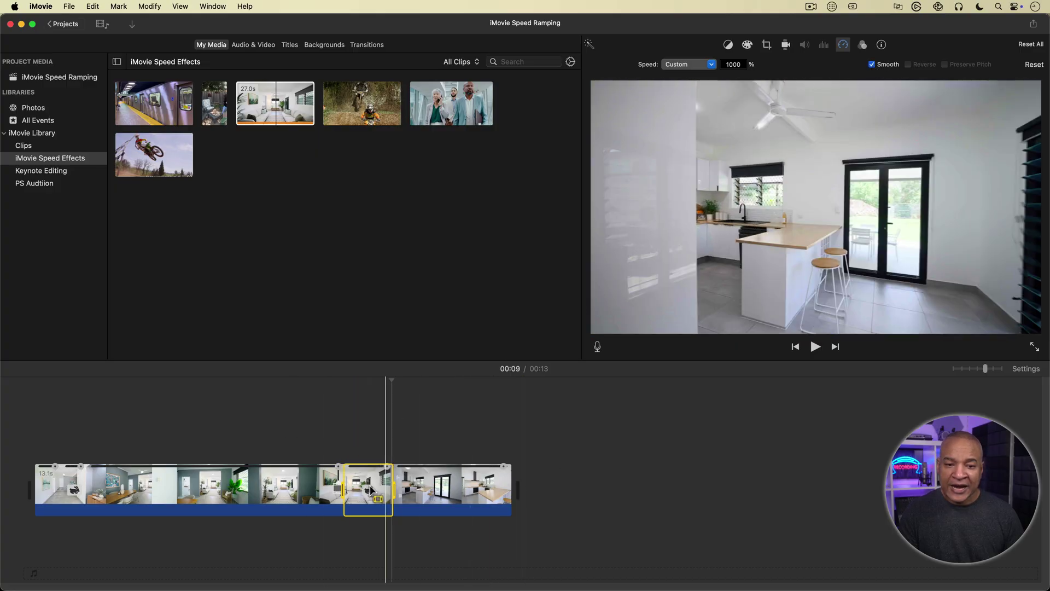